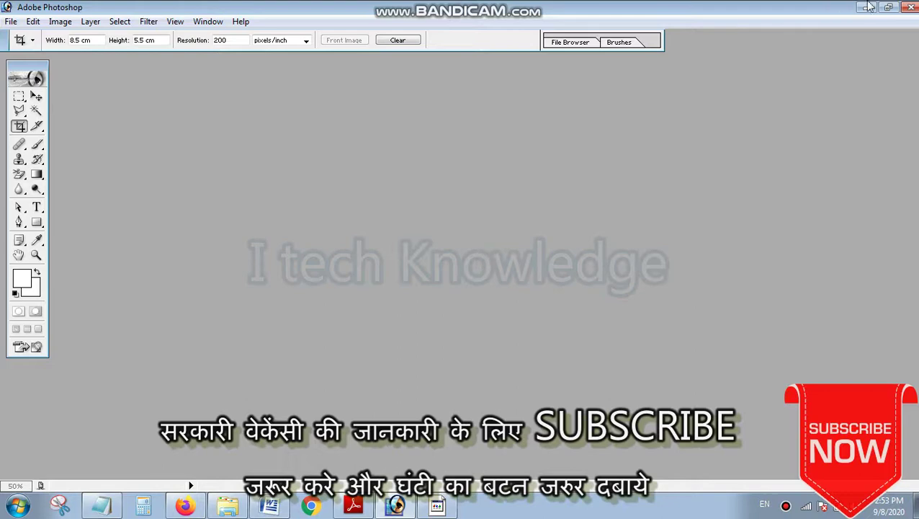
- Open the ID card scan GFGF.JPG from the Desktop
{"action": "left_click", "coordinate": [911, 7]}
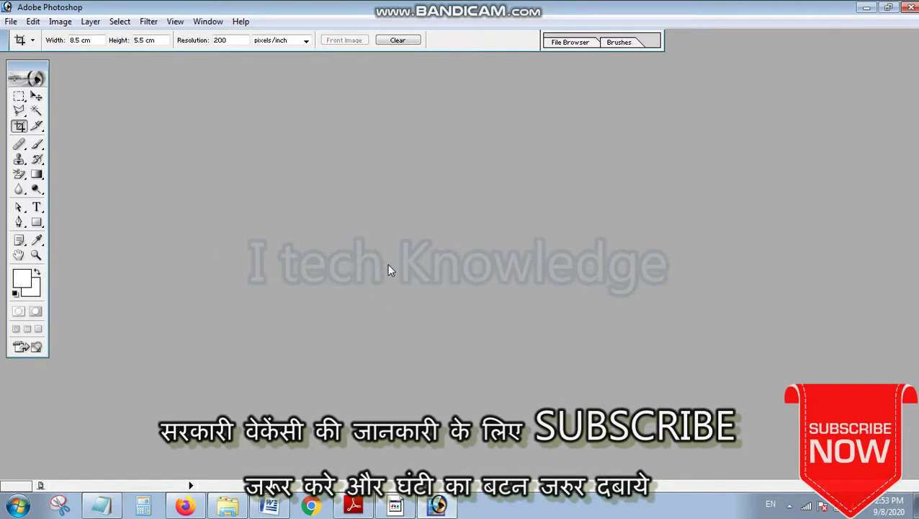
{"action": "left_click", "coordinate": [10, 22]}
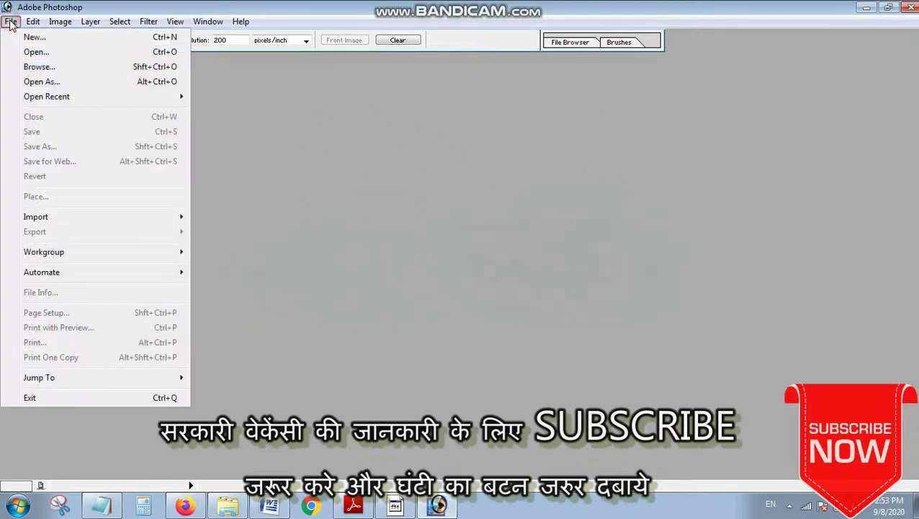
{"action": "left_click", "coordinate": [35, 54]}
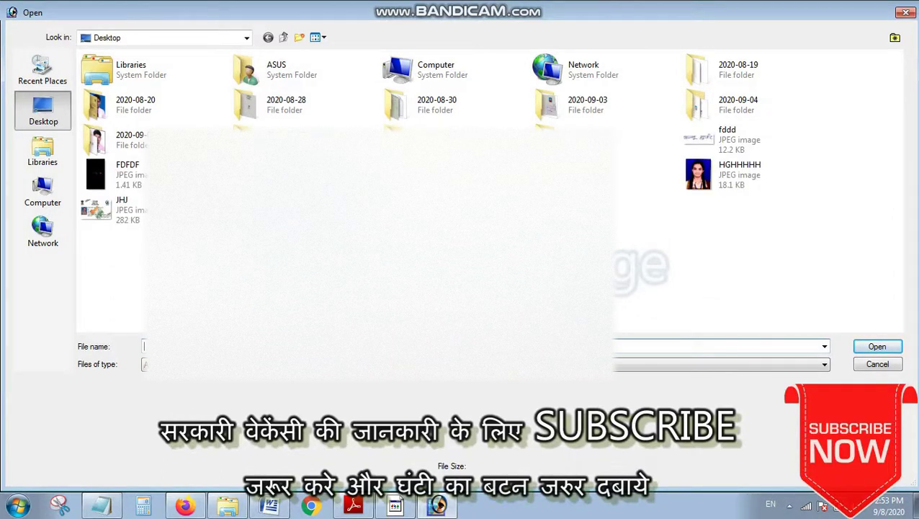
{"action": "key", "text": "Return"}
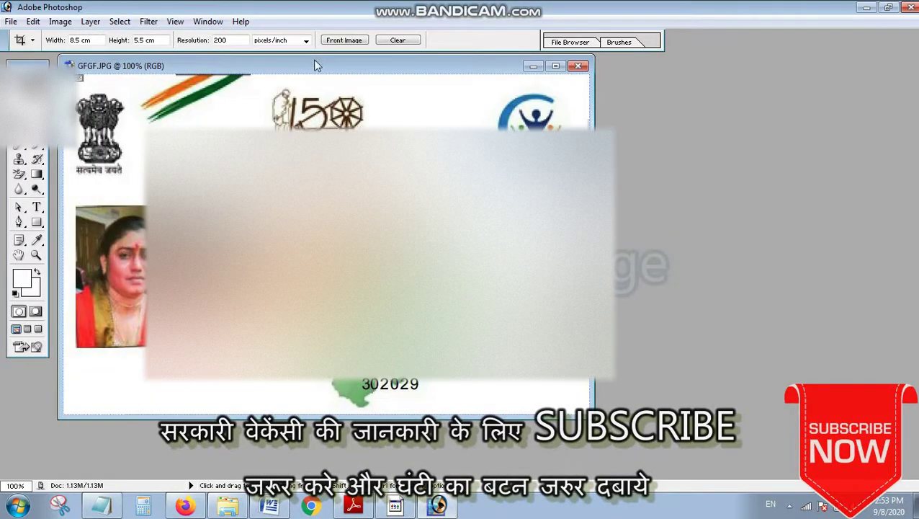
- Select the whole card image and crop it to 8.5 × 5.5 cm at 200 pixels/inch
{"action": "left_click_drag", "start_coordinate": [314, 63], "coordinate": [519, 81]}
{"action": "right_click", "coordinate": [422, 123]}
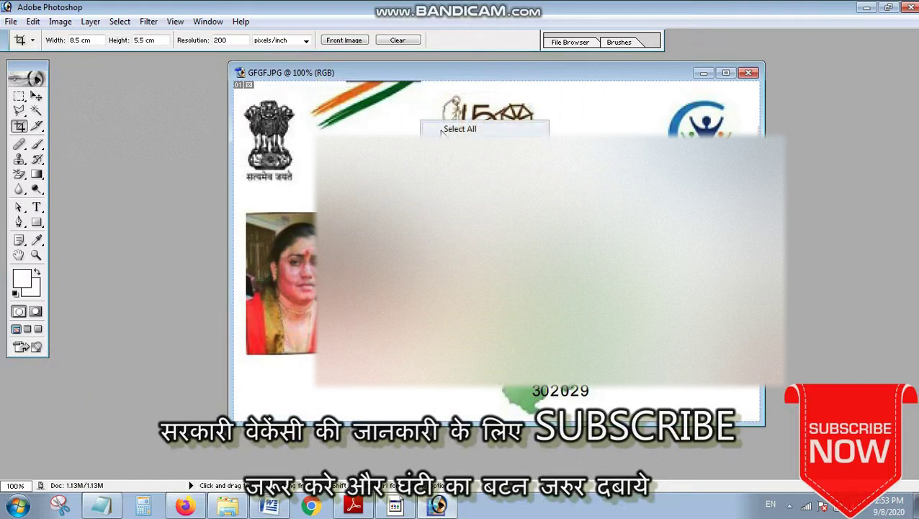
{"action": "left_click", "coordinate": [454, 129]}
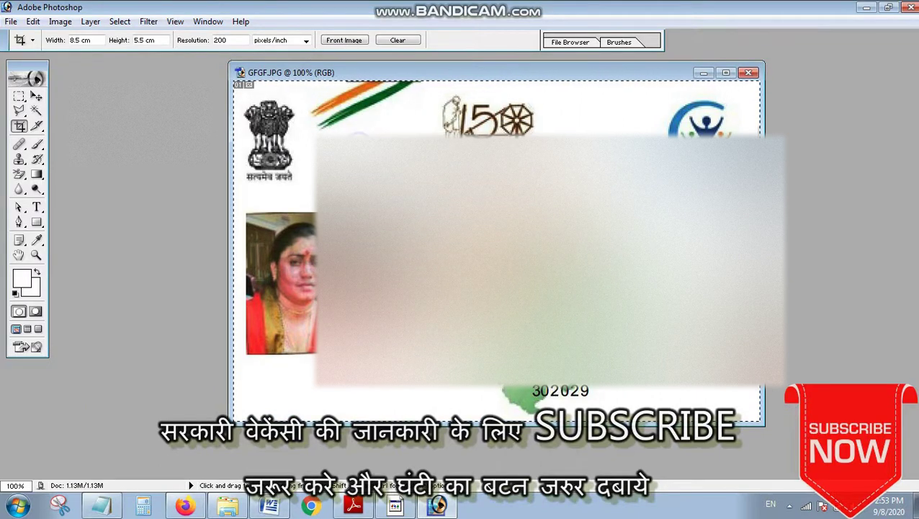
{"action": "right_click", "coordinate": [350, 122]}
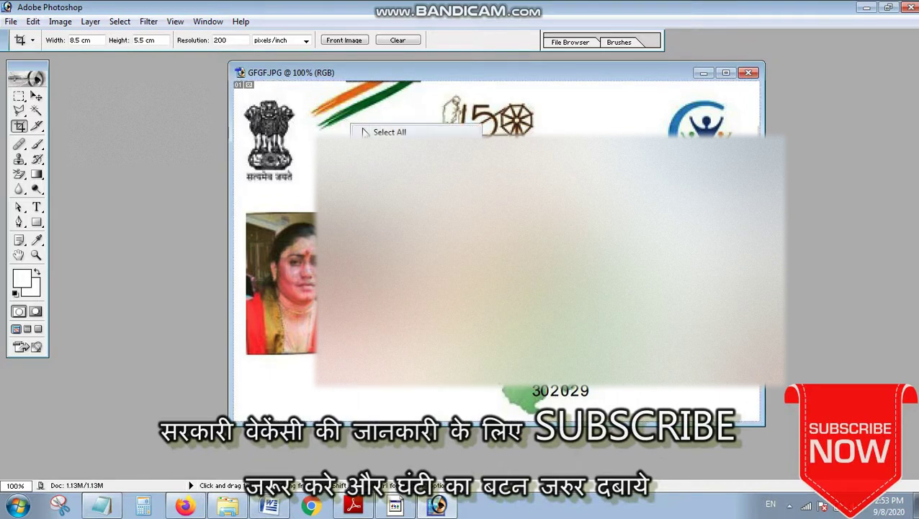
{"action": "left_click", "coordinate": [382, 133]}
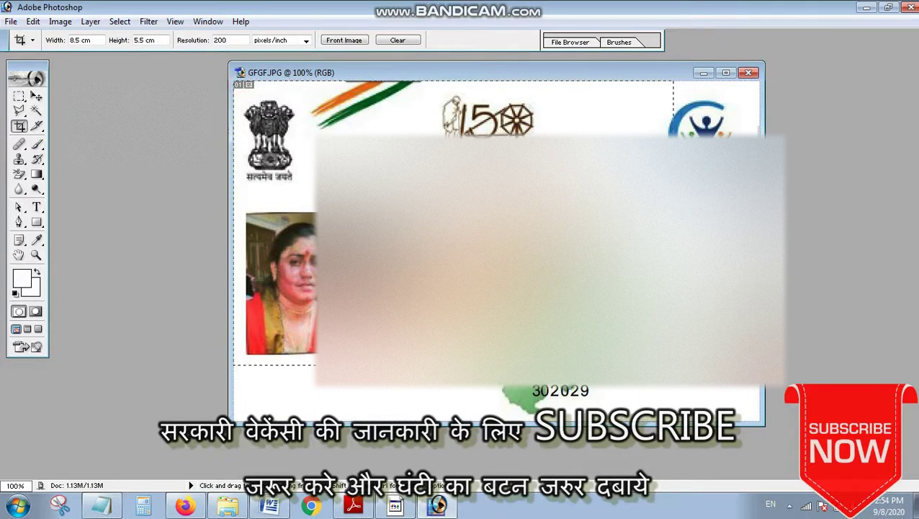
{"action": "left_click_drag", "start_coordinate": [344, 151], "coordinate": [770, 423]}
{"action": "key", "text": "Return"}
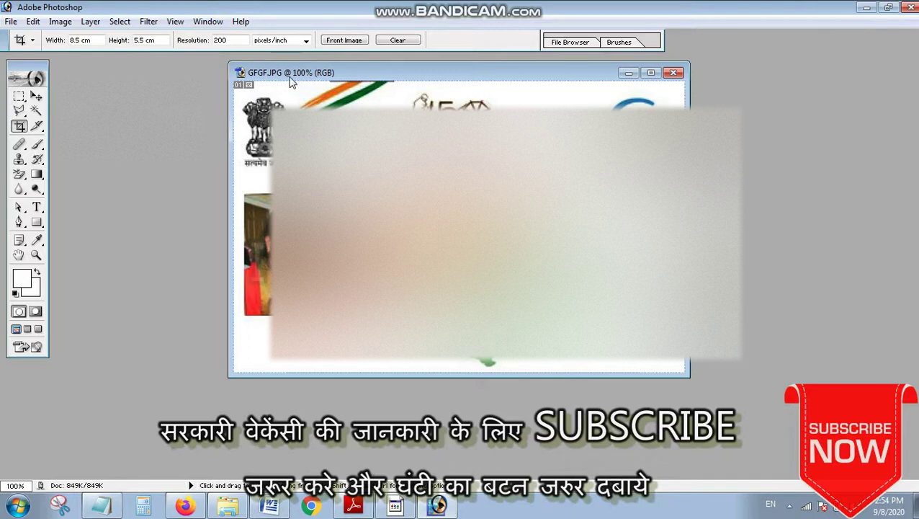
{"action": "left_click_drag", "start_coordinate": [294, 73], "coordinate": [381, 90]}
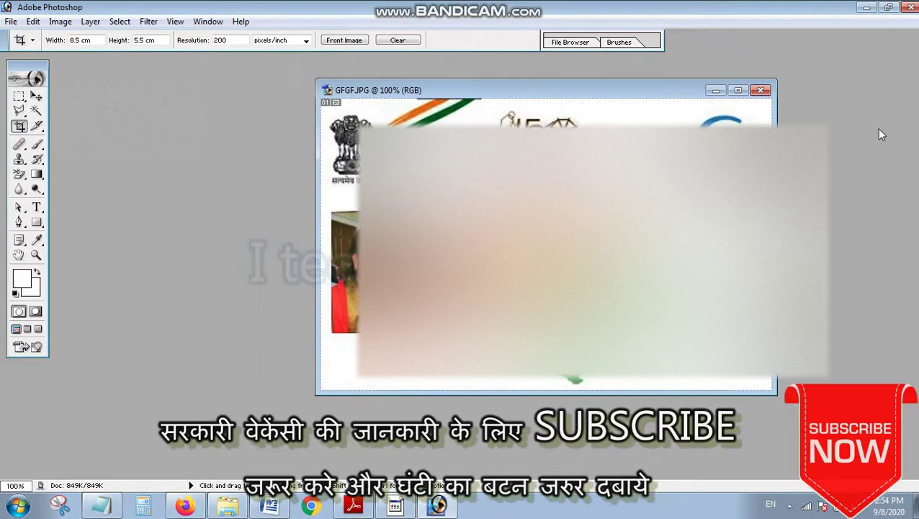
- Close the cropped GFGF.JPG and reopen the original full-size GFGF.JPG from the Desktop
{"action": "left_click", "coordinate": [761, 90]}
{"action": "left_click", "coordinate": [426, 240]}
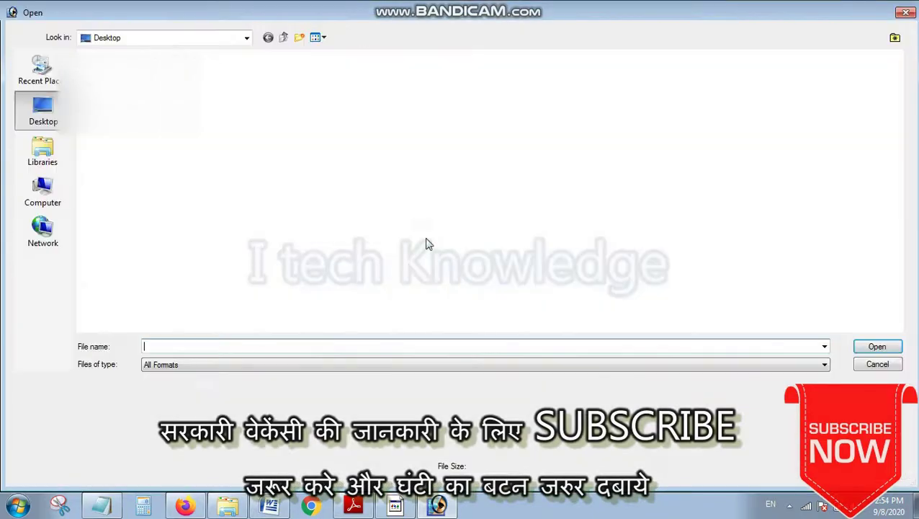
{"action": "left_click", "coordinate": [904, 14]}
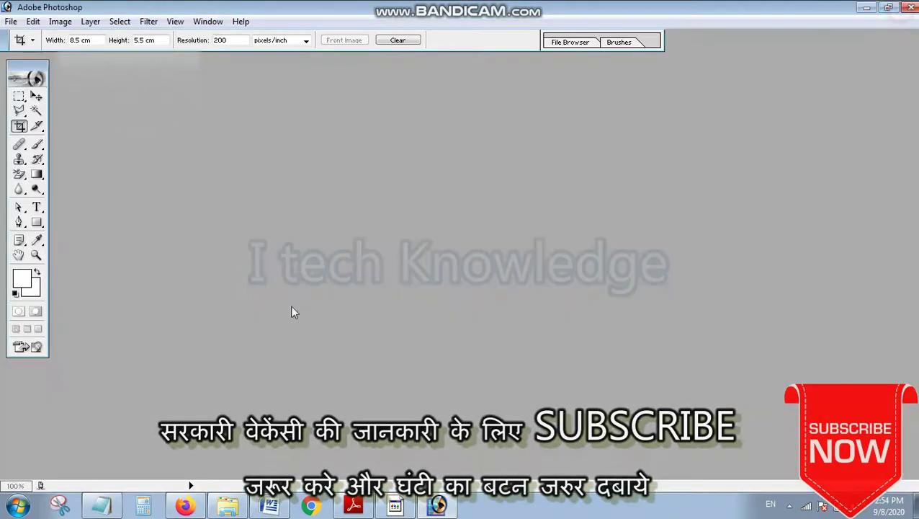
{"action": "double_click", "coordinate": [411, 254]}
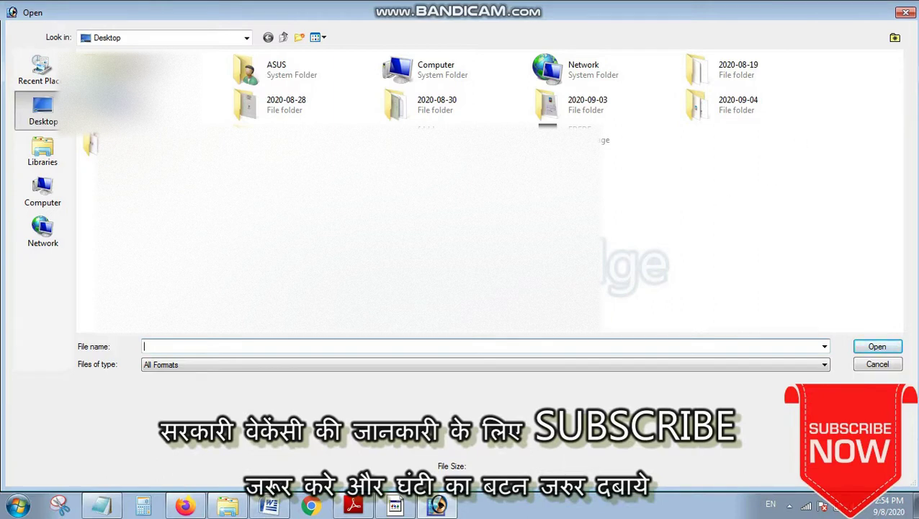
{"action": "left_click", "coordinate": [906, 12]}
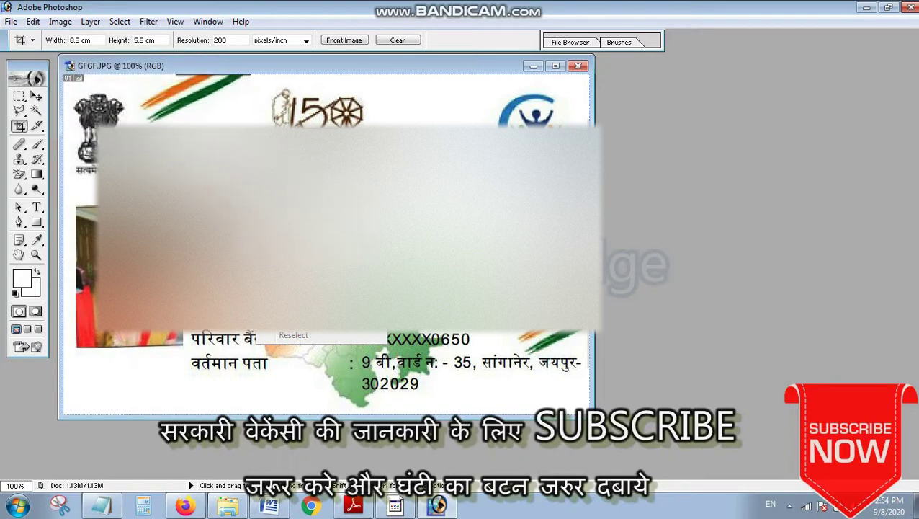
- Crop GFGF.JPG again across the whole card to 8.5 × 5.5 cm
{"action": "left_click_drag", "start_coordinate": [130, 66], "coordinate": [240, 64]}
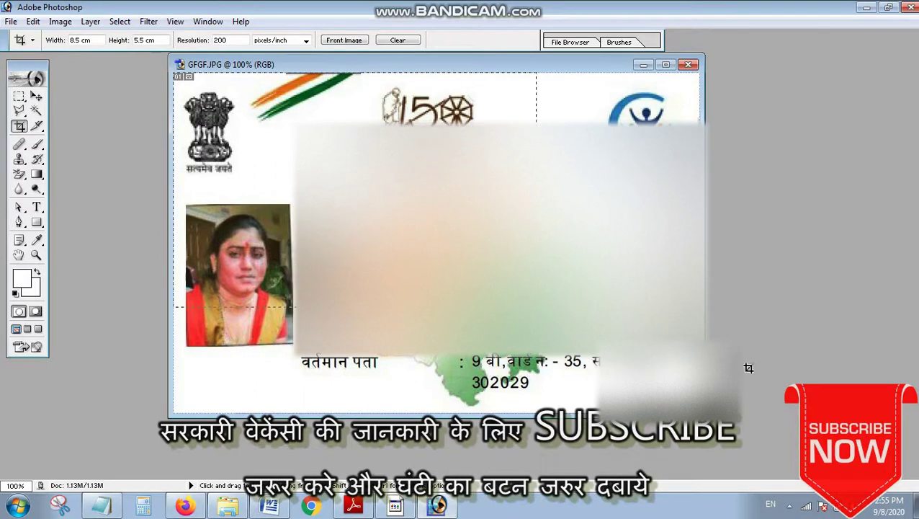
{"action": "left_click_drag", "start_coordinate": [173, 73], "coordinate": [699, 412]}
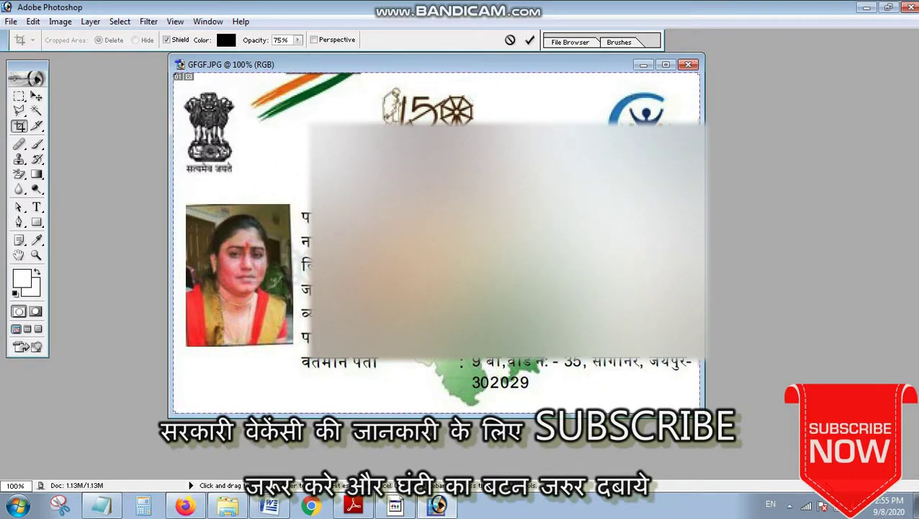
{"action": "key", "text": "Return"}
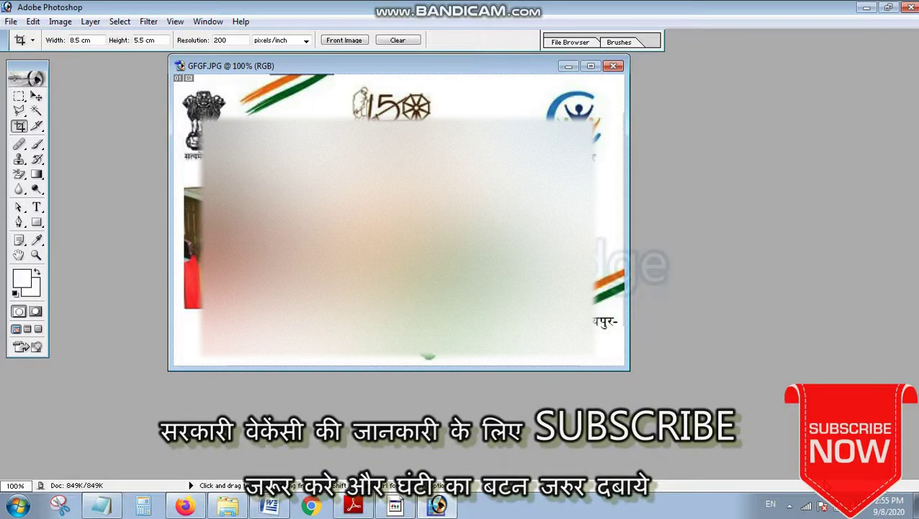
{"action": "left_click_drag", "start_coordinate": [422, 66], "coordinate": [598, 102]}
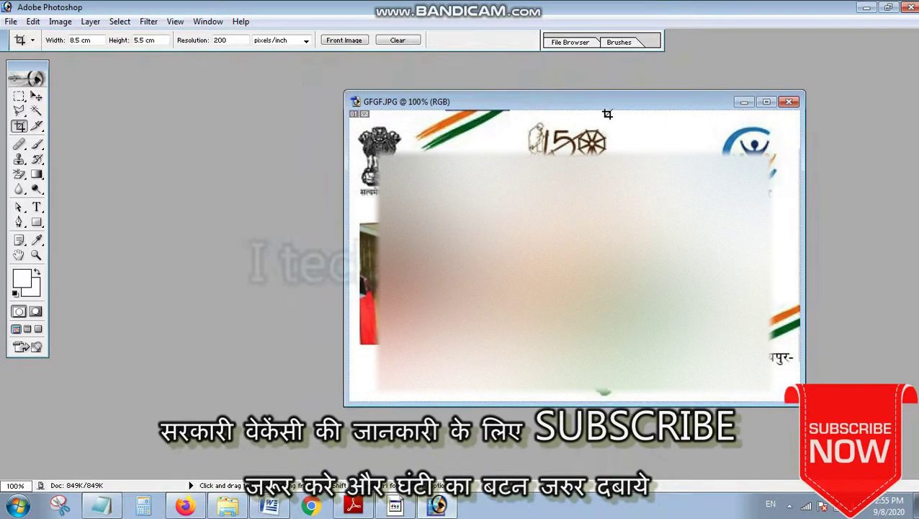
- Start a new document with the 4 x 6 preset, then close the Untitled-1 window
{"action": "left_click", "coordinate": [13, 22]}
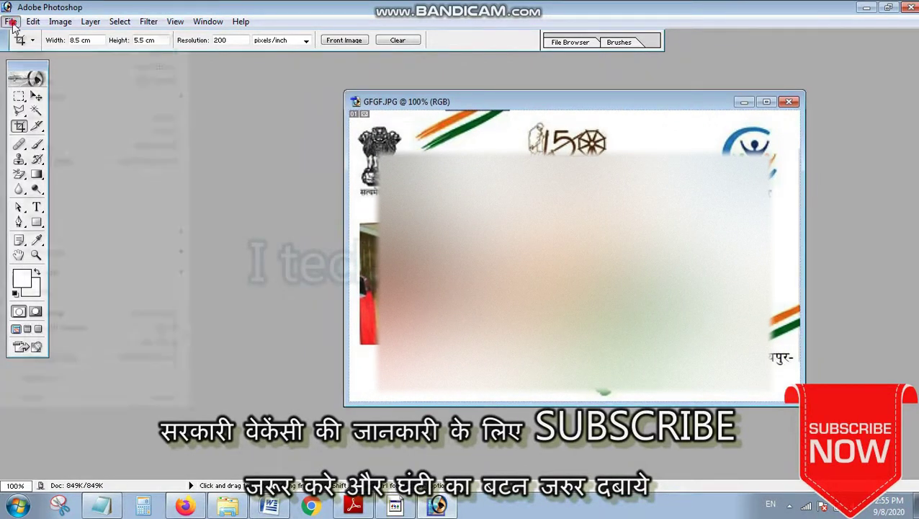
{"action": "left_click", "coordinate": [31, 37]}
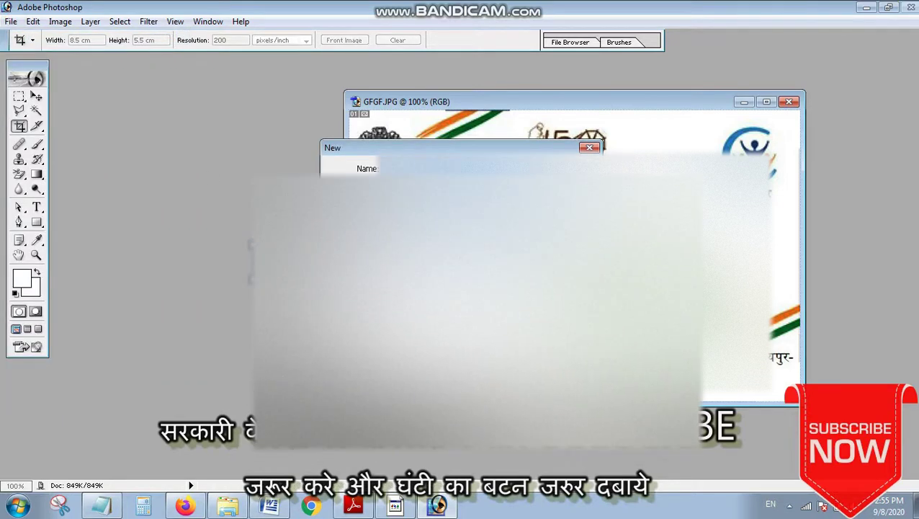
{"action": "left_click", "coordinate": [433, 201]}
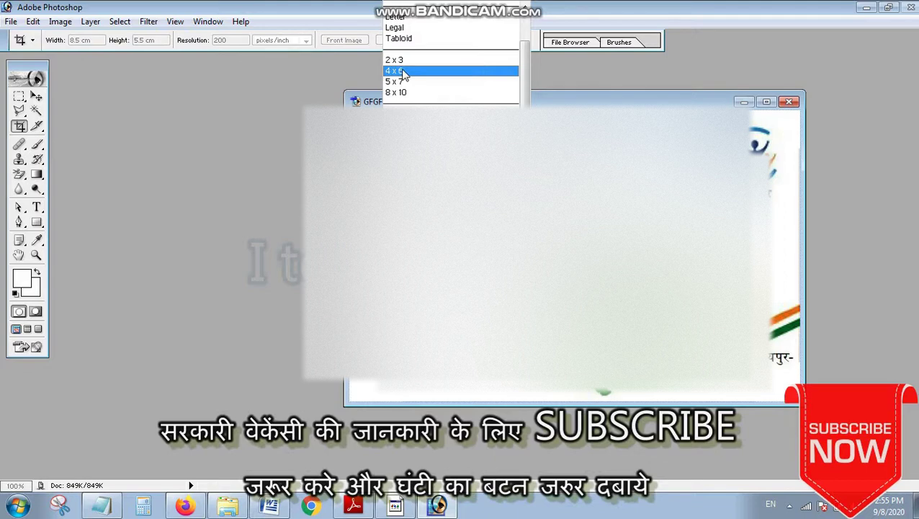
{"action": "left_click", "coordinate": [402, 72]}
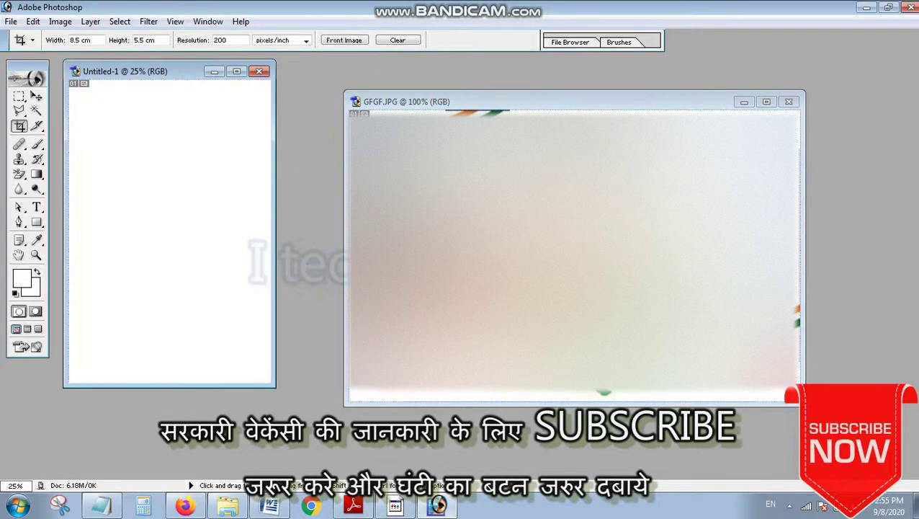
{"action": "mouse_move", "coordinate": [141, 73]}
{"action": "left_mouse_down"}
{"action": "mouse_move", "coordinate": [209, 83]}
{"action": "mouse_move", "coordinate": [191, 82]}
{"action": "mouse_move", "coordinate": [199, 88]}
{"action": "left_mouse_up"}
{"action": "left_click", "coordinate": [296, 80]}
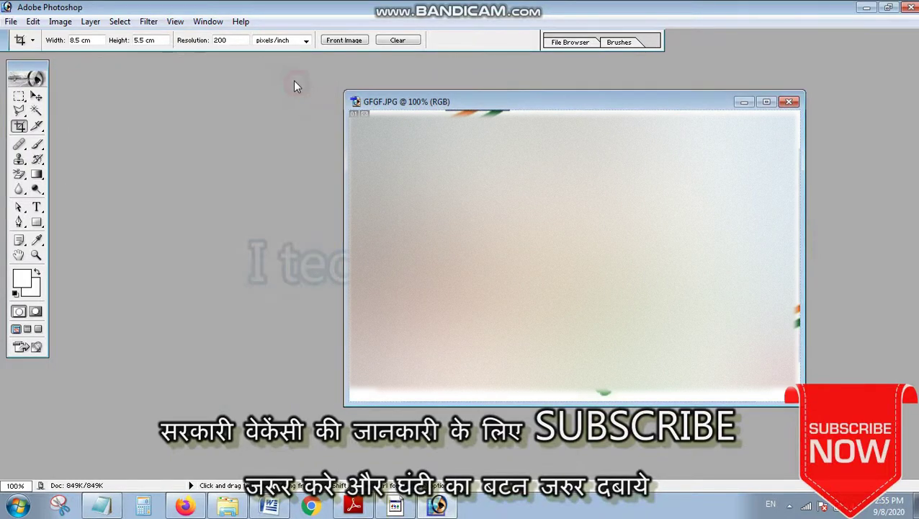
- Browse the New document presets, cancel without creating one, and select all of GFGF.JPG
{"action": "left_click", "coordinate": [11, 21]}
{"action": "left_click", "coordinate": [32, 37]}
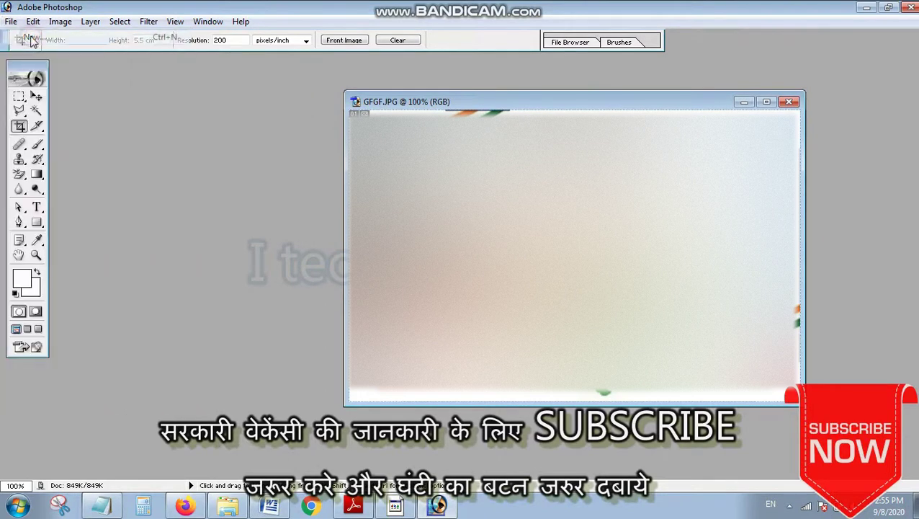
{"action": "left_click", "coordinate": [524, 202]}
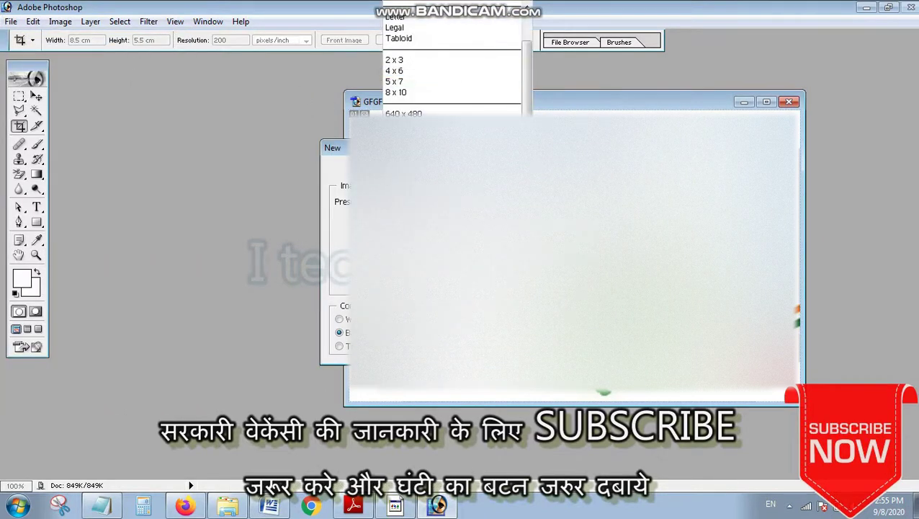
{"action": "scroll", "coordinate": [409, 56], "scroll_direction": "up", "scroll_amount": 1}
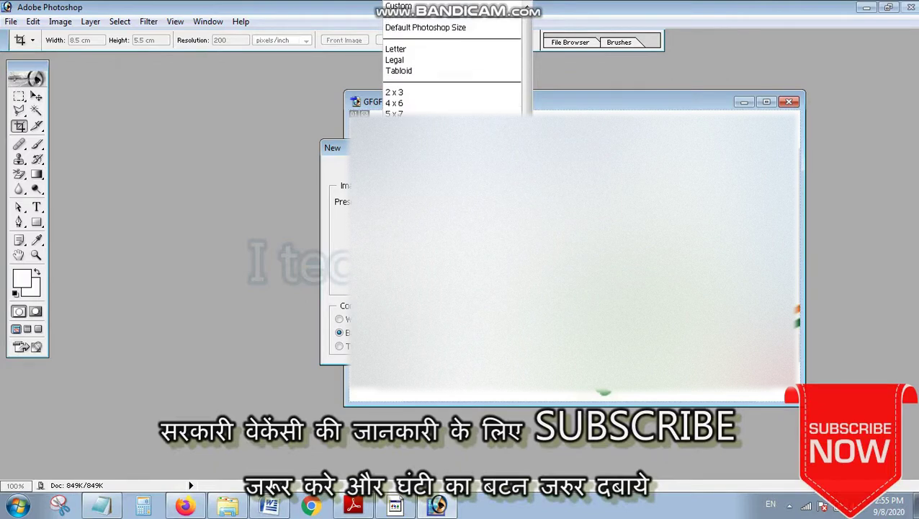
{"action": "scroll", "coordinate": [409, 56], "scroll_direction": "down", "scroll_amount": 1}
{"action": "scroll", "coordinate": [452, 65], "scroll_direction": "up", "scroll_amount": 1}
{"action": "scroll", "coordinate": [452, 65], "scroll_direction": "down", "scroll_amount": 1}
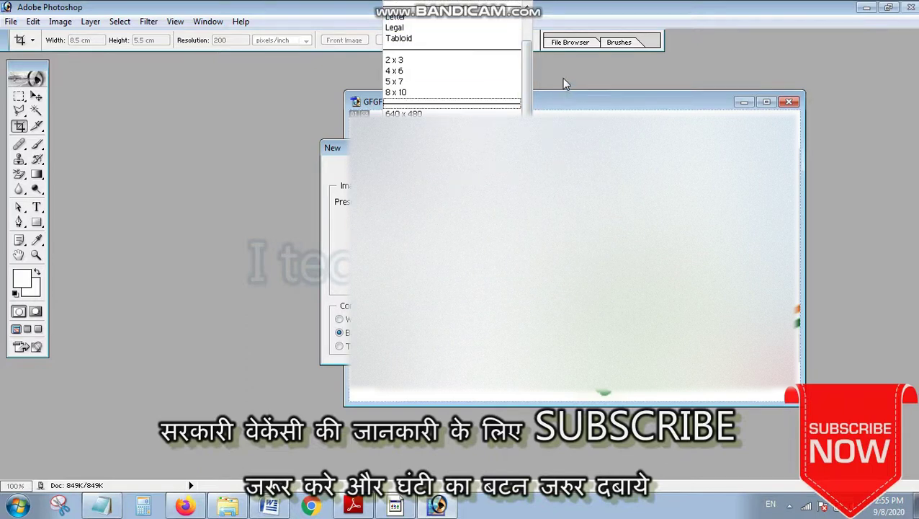
{"action": "left_click", "coordinate": [265, 260]}
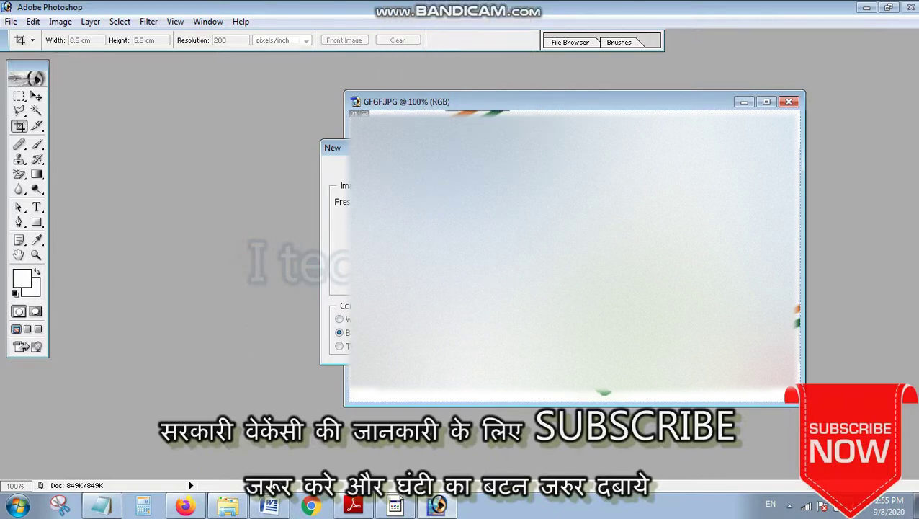
{"action": "key", "text": "Escape"}
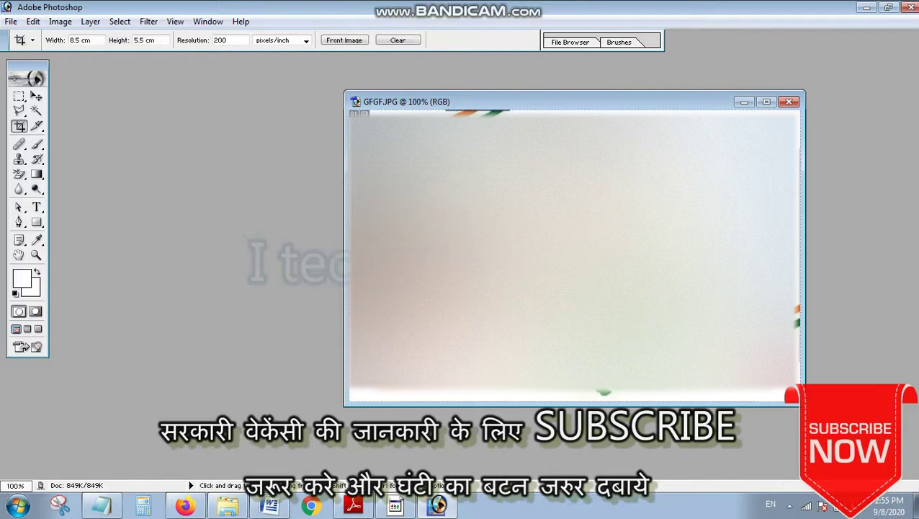
{"action": "key", "text": "ctrl+a"}
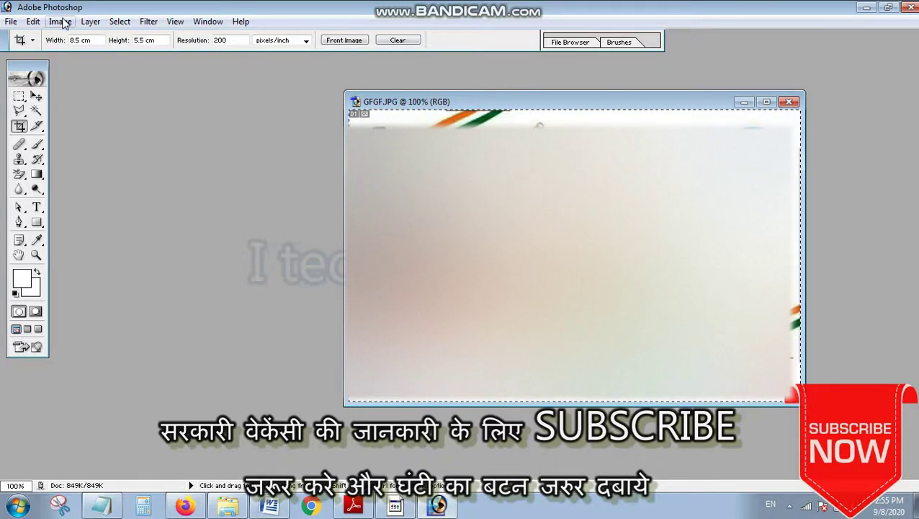
- Rotate the card canvas 90° counter-clockwise into portrait and zoom out to view it
{"action": "left_click", "coordinate": [61, 22]}
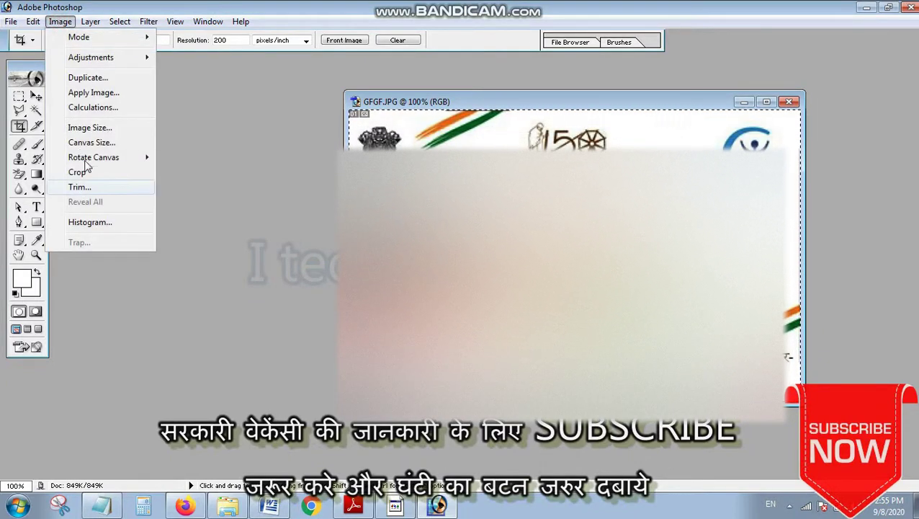
{"action": "mouse_move", "coordinate": [94, 157]}
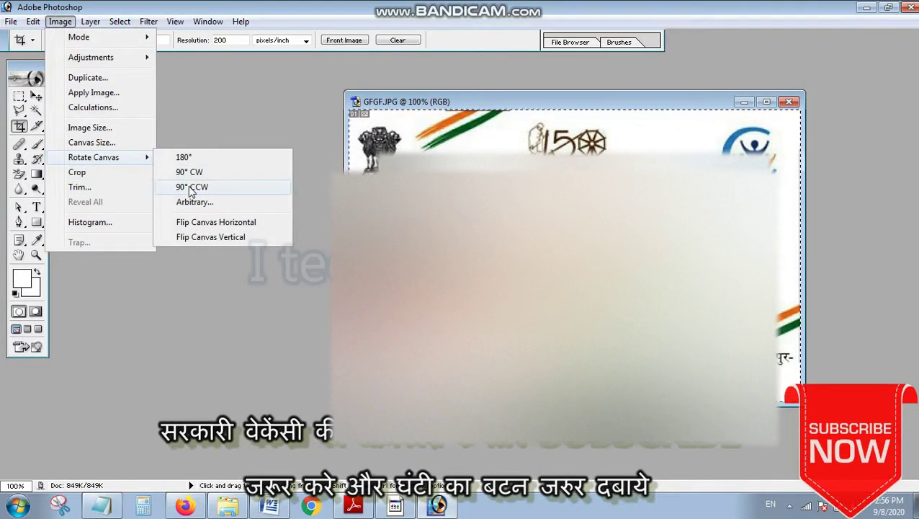
{"action": "left_click", "coordinate": [191, 187]}
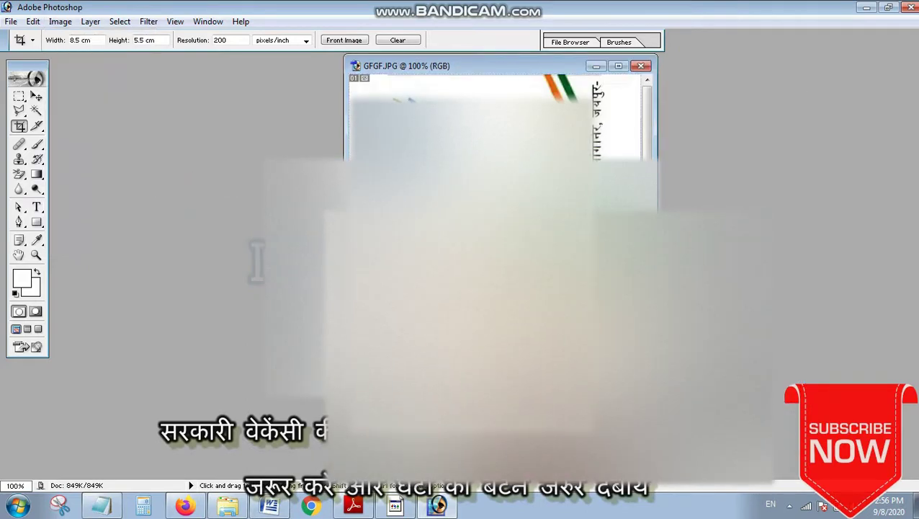
{"action": "left_click_drag", "start_coordinate": [348, 71], "coordinate": [309, 68]}
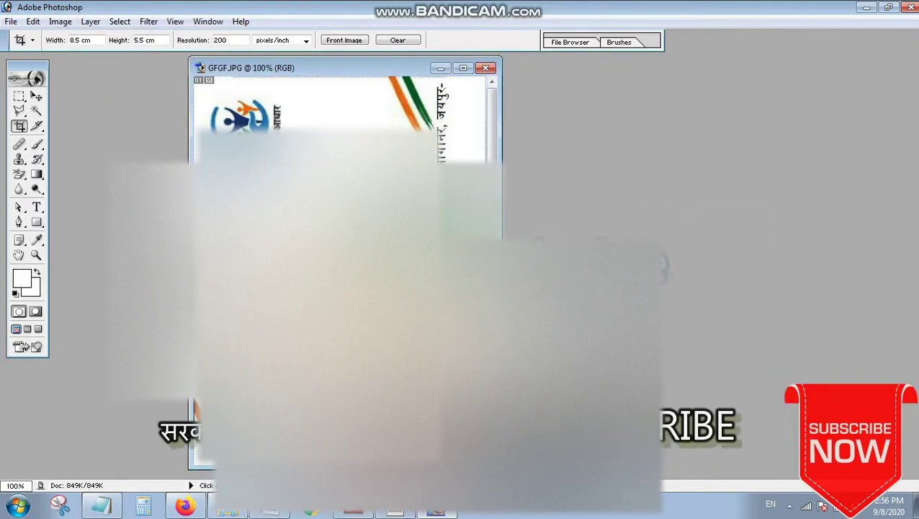
{"action": "key", "text": "ctrl+minus"}
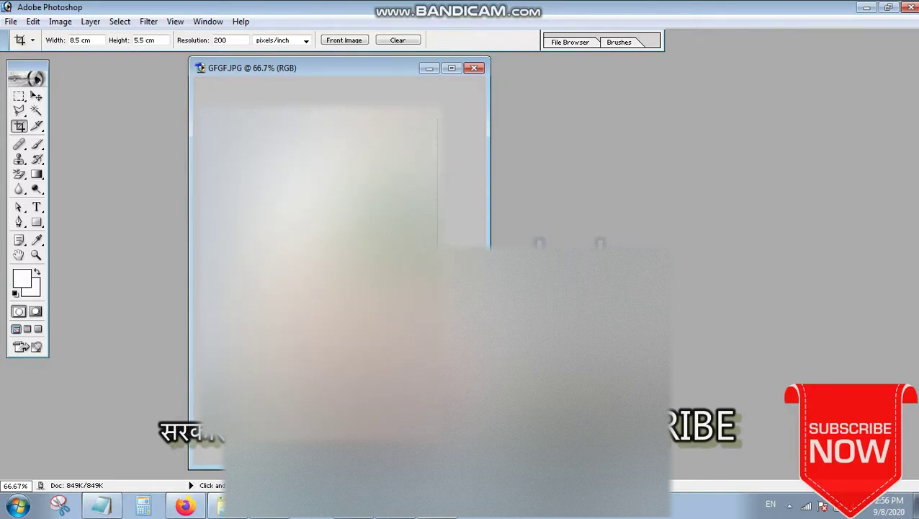
- Start printing the card and select the Canon G2010 series printer
{"action": "key", "text": "ctrl+p"}
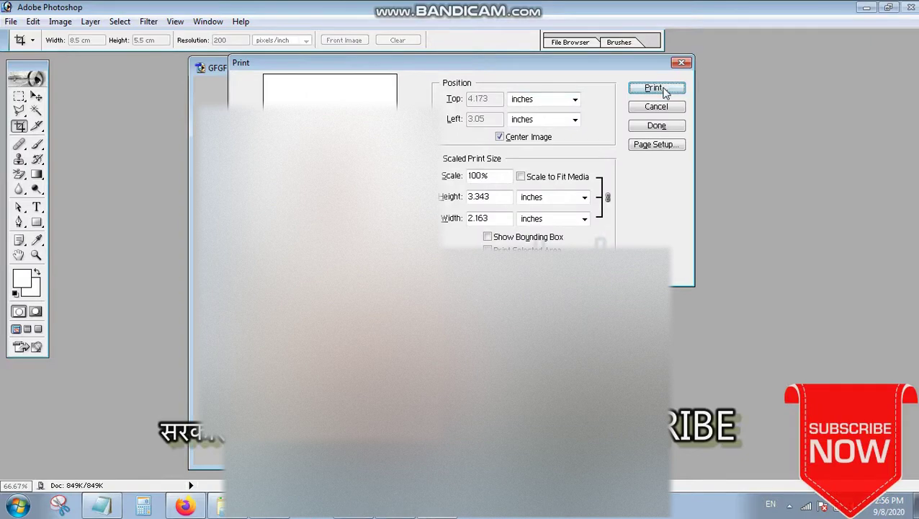
{"action": "left_click", "coordinate": [664, 89]}
{"action": "left_click", "coordinate": [411, 95]}
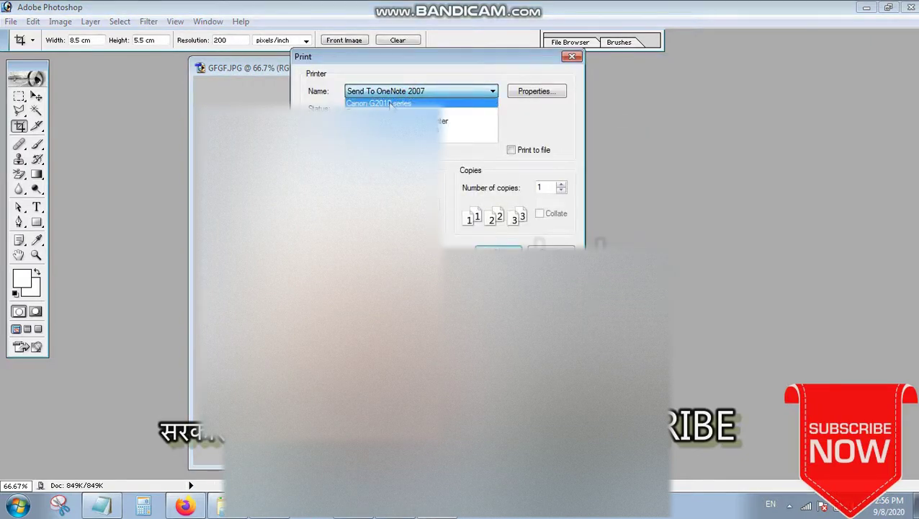
{"action": "left_click", "coordinate": [394, 104]}
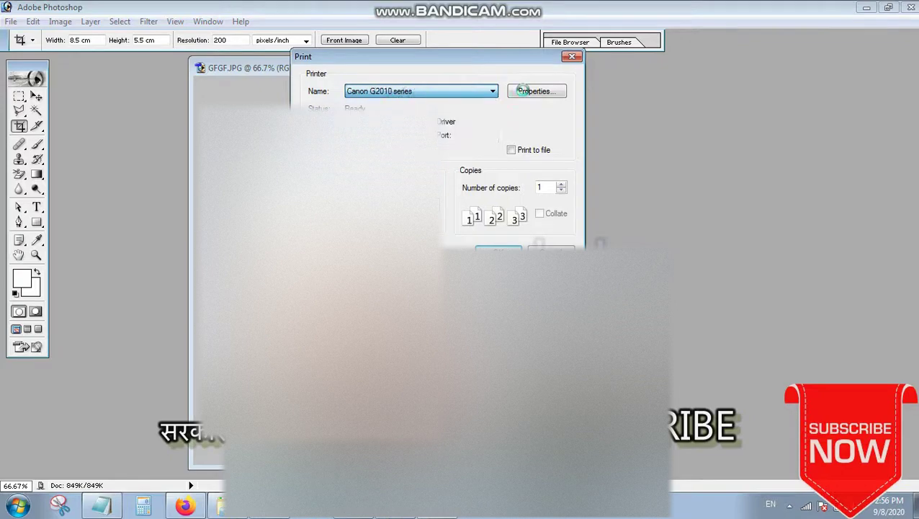
- Set the printer paper to Card 2.17"x3.58" 55x91mm and print one copy
{"action": "left_click", "coordinate": [531, 94]}
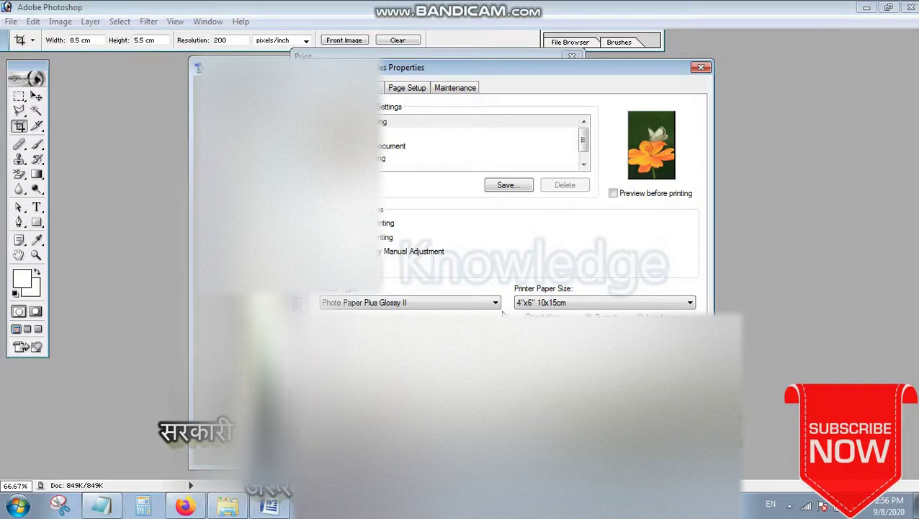
{"action": "left_click", "coordinate": [530, 303]}
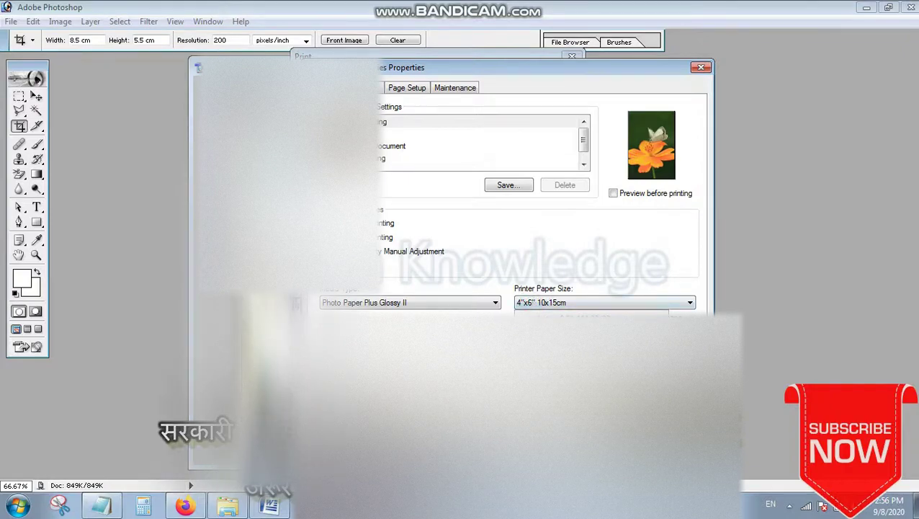
{"action": "left_click", "coordinate": [577, 432]}
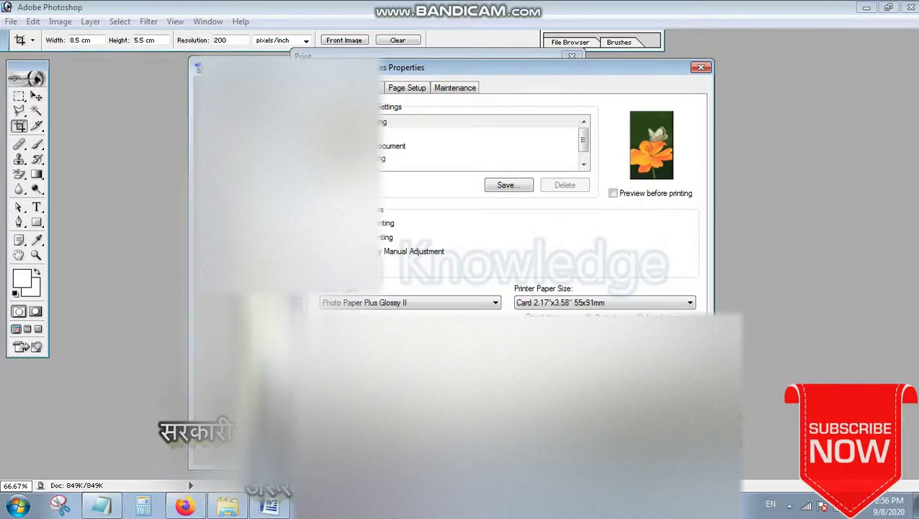
{"action": "key", "text": "Return"}
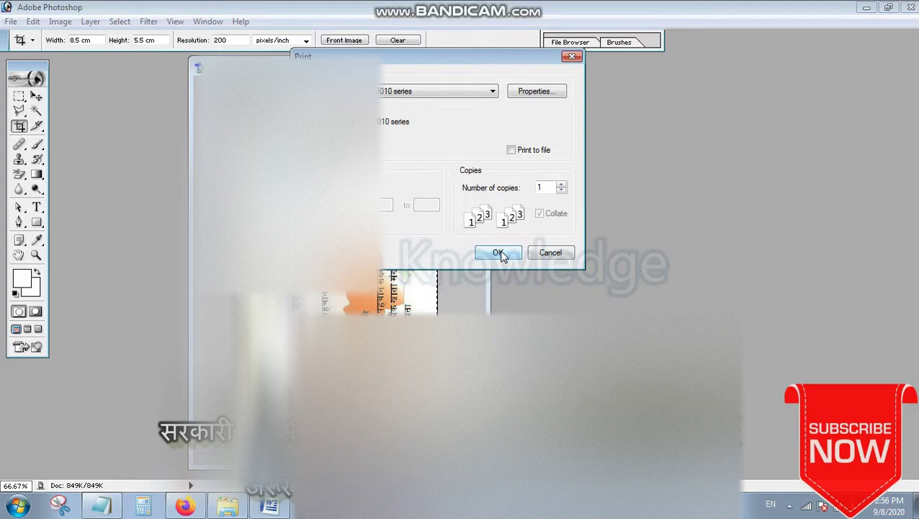
{"action": "left_click", "coordinate": [549, 253]}
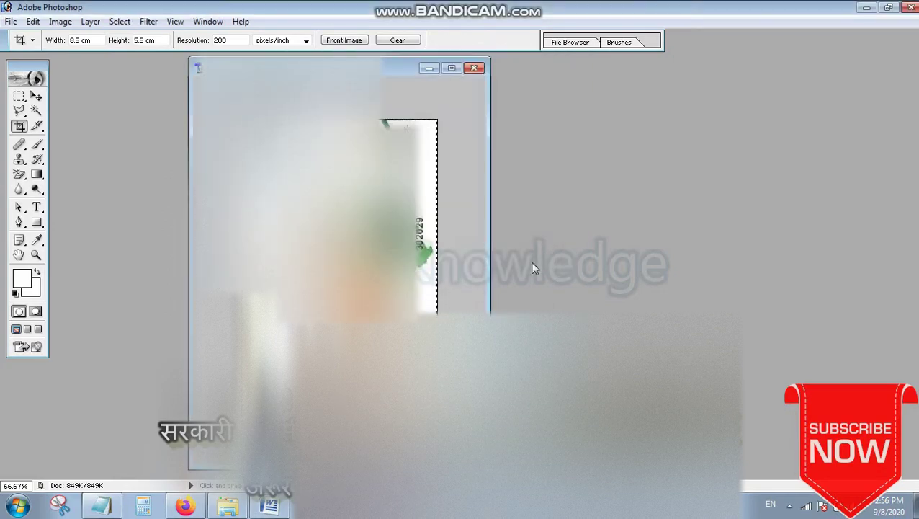
- Close GFGF.JPG without saving and exit Photoshop
{"action": "left_click", "coordinate": [473, 70]}
{"action": "left_click", "coordinate": [467, 199]}
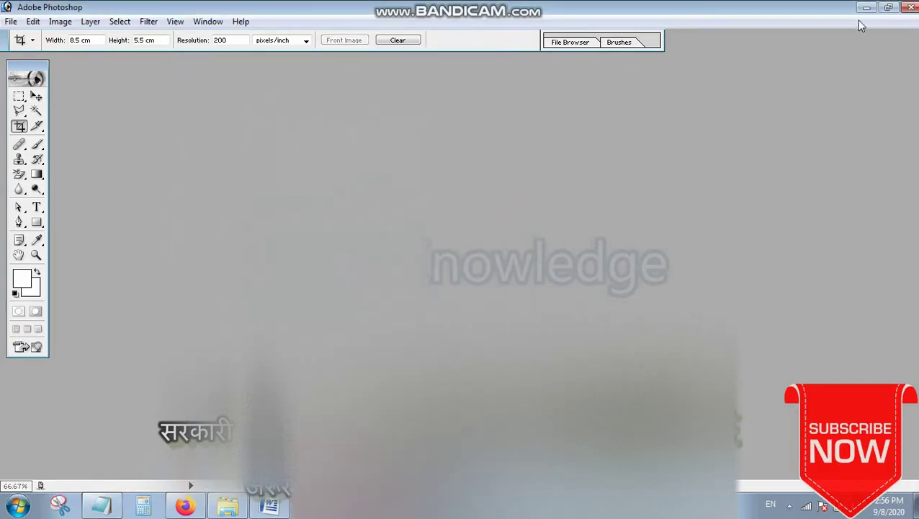
{"action": "left_click", "coordinate": [912, 7]}
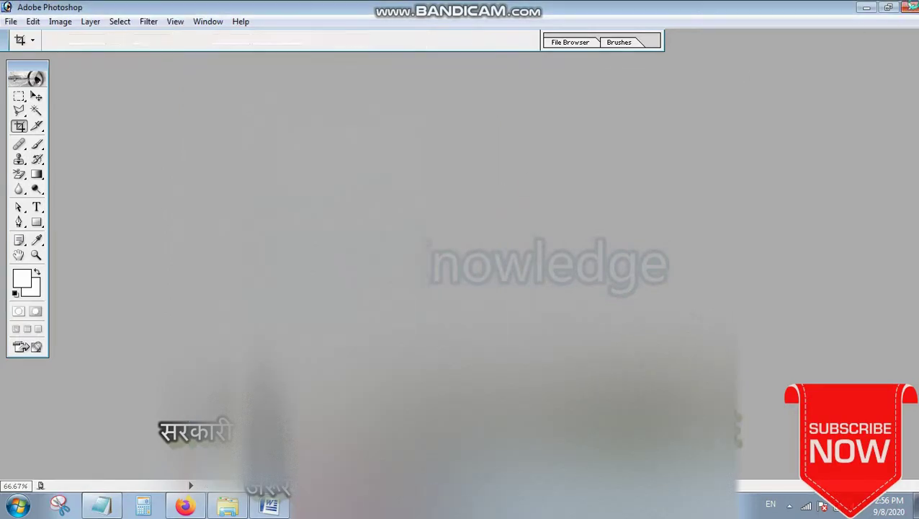